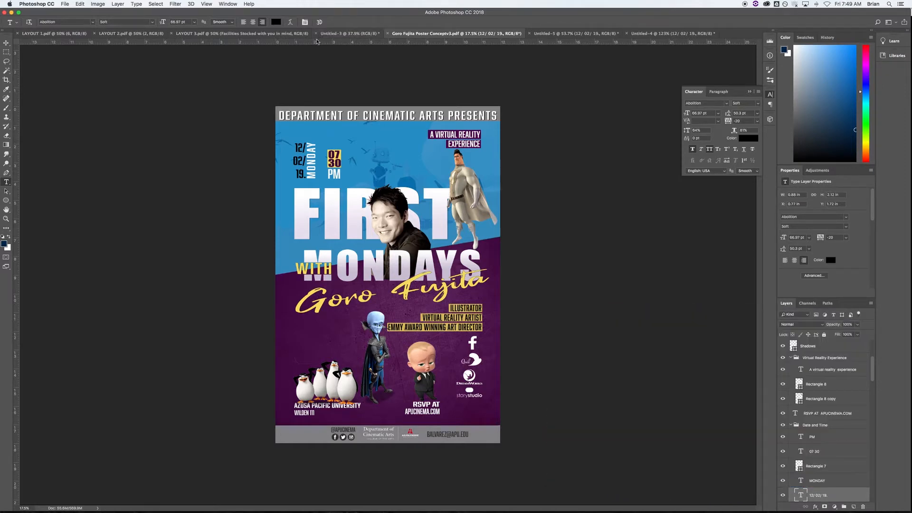
Create a portrait document named IG Portrait, 1080 by 1350 pixels at 300 pixels per inch in RGB with a white background.
click(65, 3)
click(69, 14)
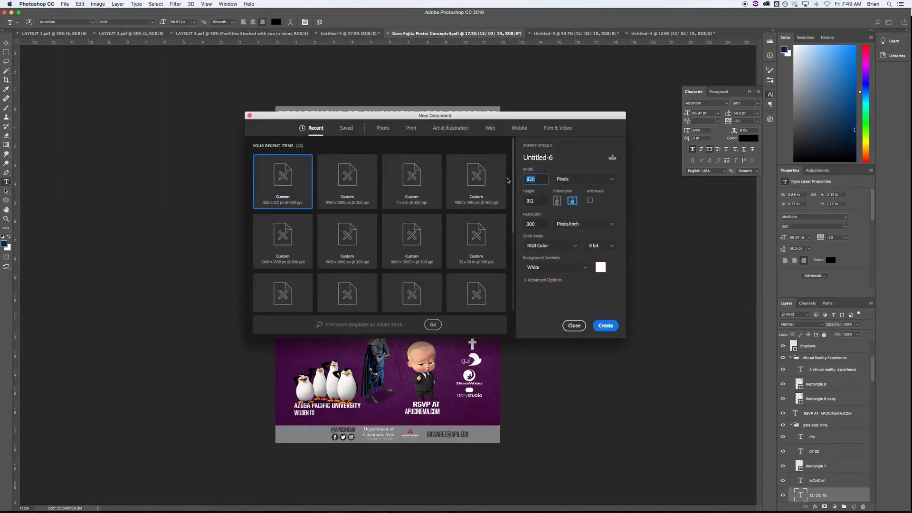
text(1080)
key(Tab)
text(1350)
click(556, 202)
click(578, 161)
text(IG)
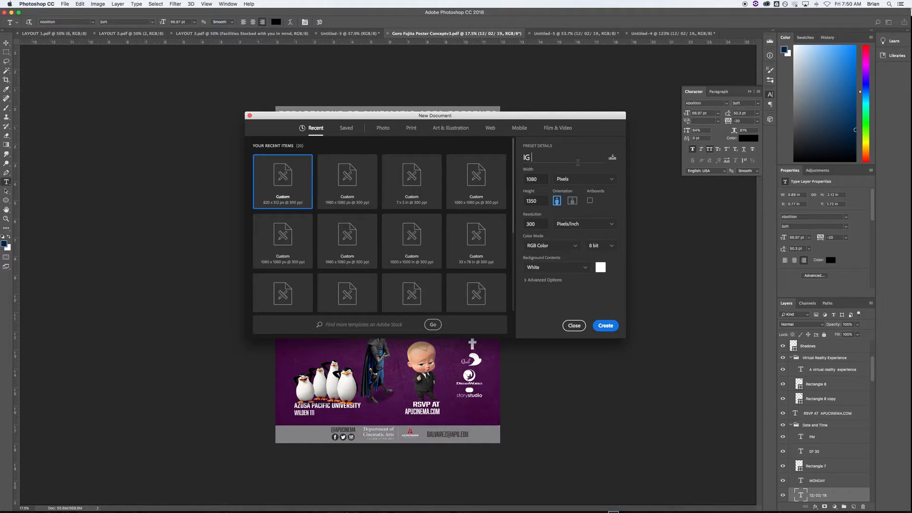
text( Portrait)
click(611, 323)
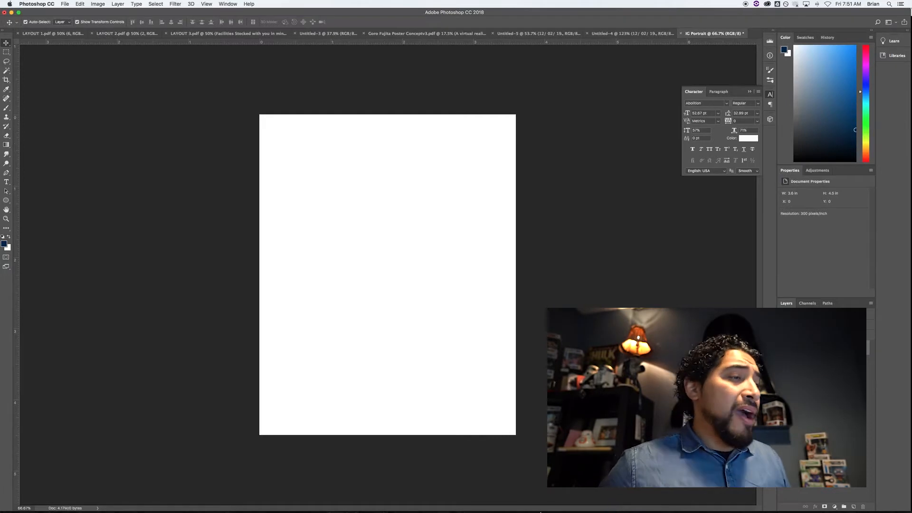
mouse_move(536, 504)
click(241, 505)
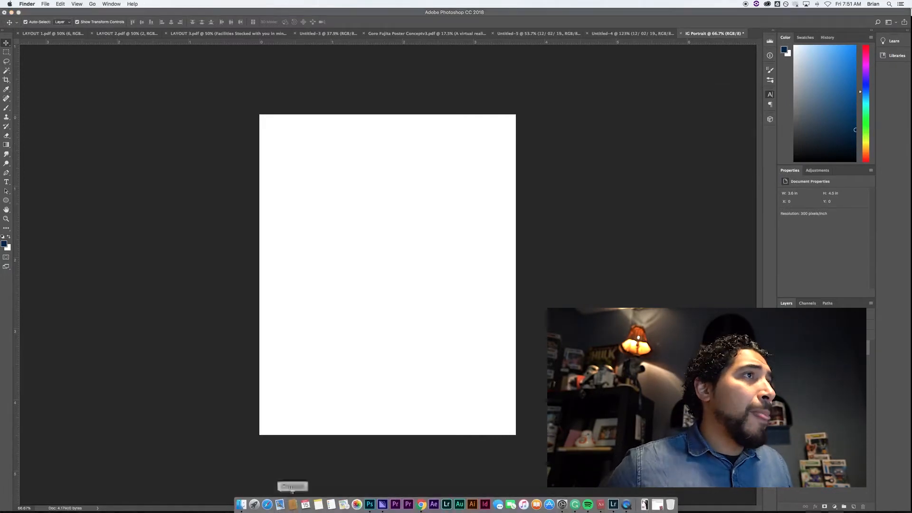
drag(411, 39, 1, 43)
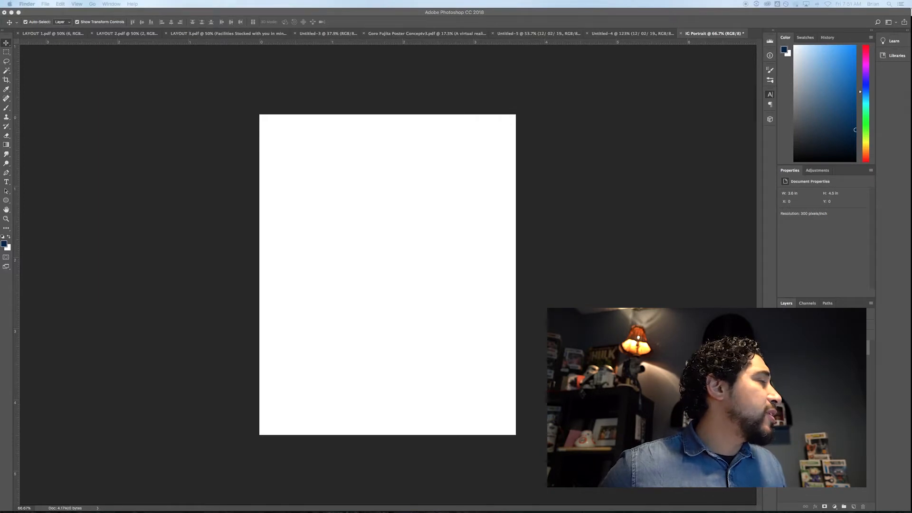
Set up a layers-to-files export of the original First Mondays poster with PNG-8 as the file type.
click(398, 35)
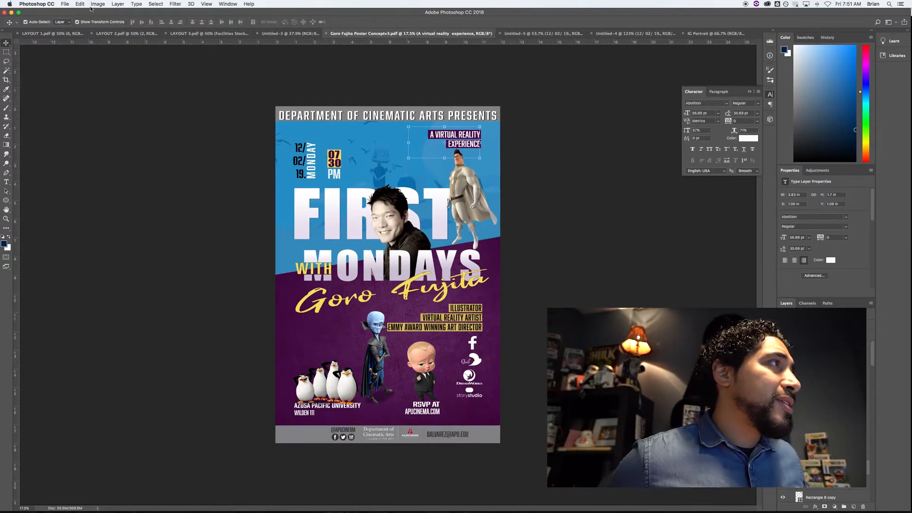
click(65, 4)
mouse_move(90, 97)
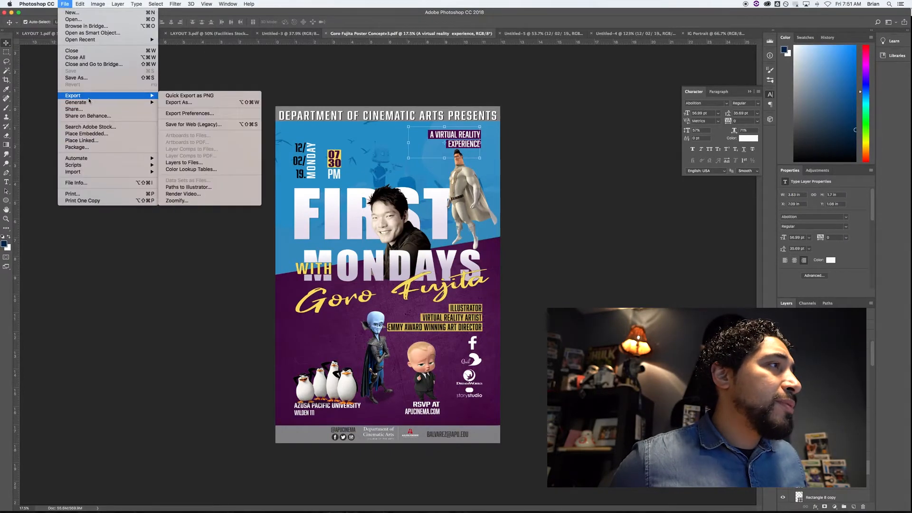
click(202, 162)
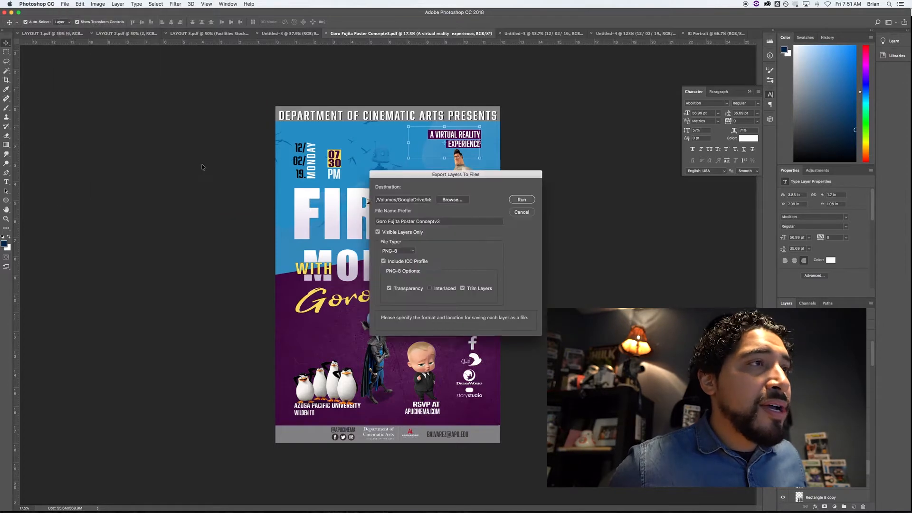
click(408, 252)
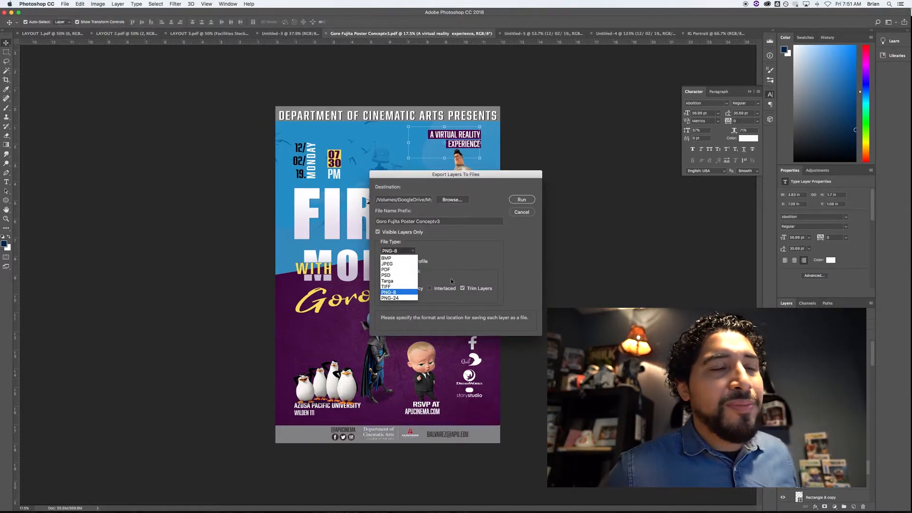
click(407, 292)
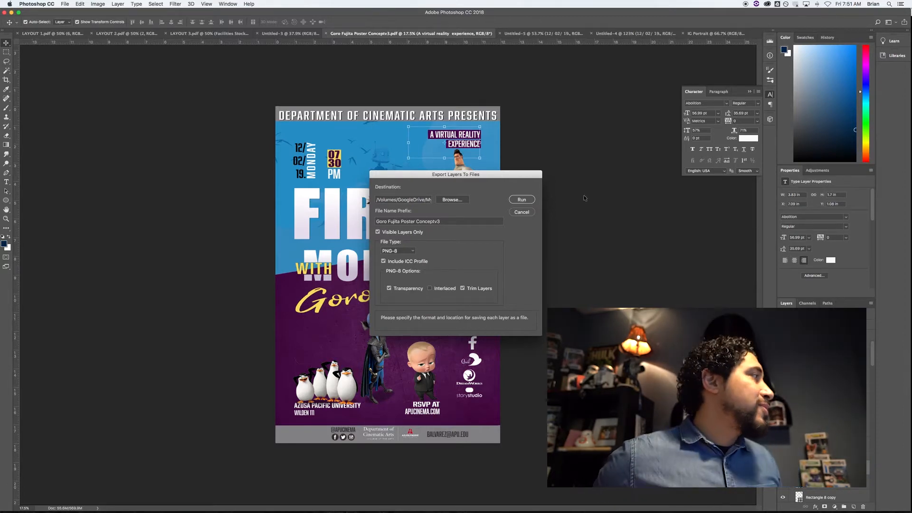
Browse the PNGs in the Layers to Files folder and view the Layer-15 image at full size in Preview.
key(Return)
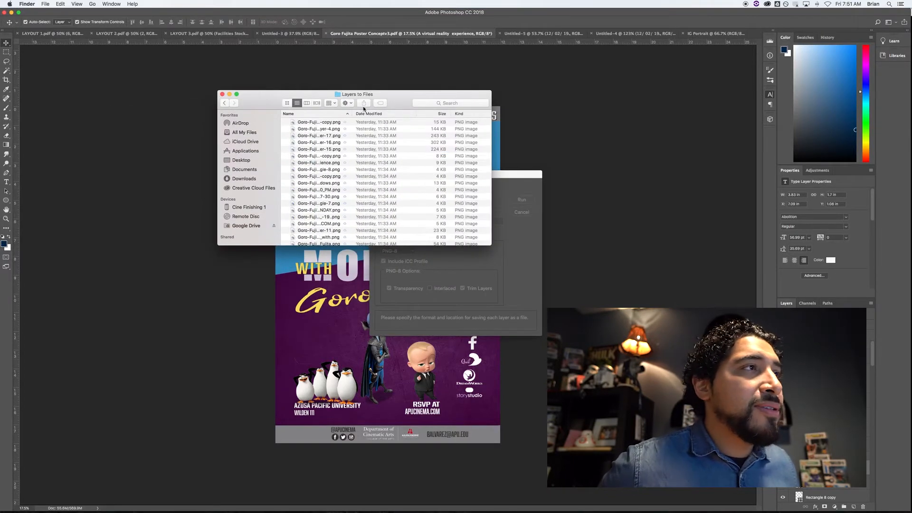
click(328, 124)
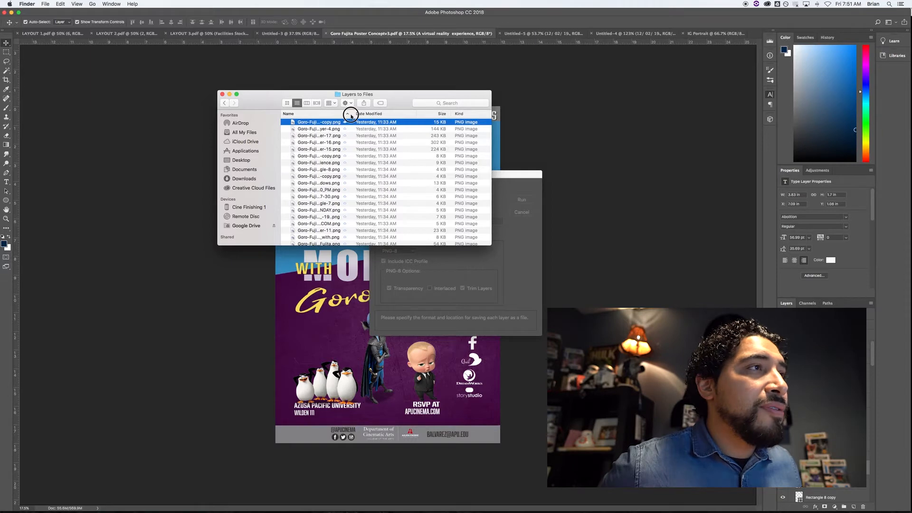
drag(353, 114, 419, 114)
click(371, 136)
key(space)
key(space)
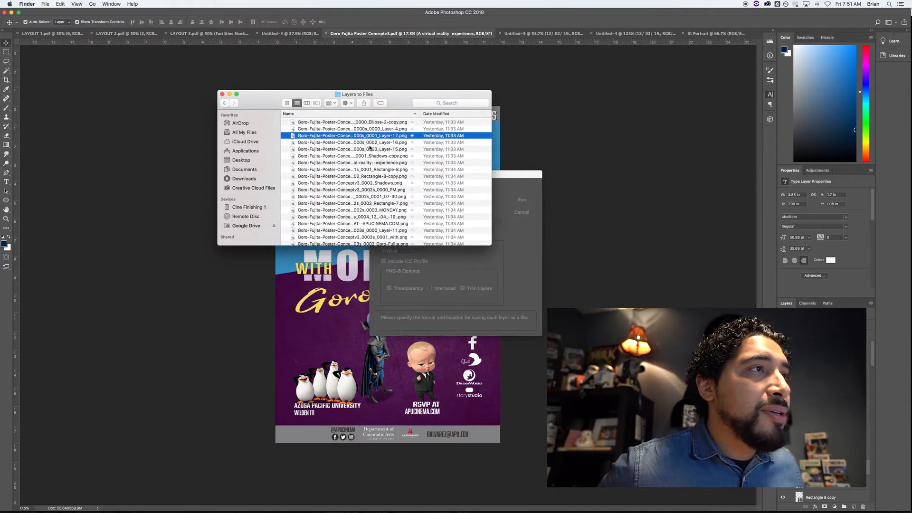
key(Down)
key(Down)
key(space)
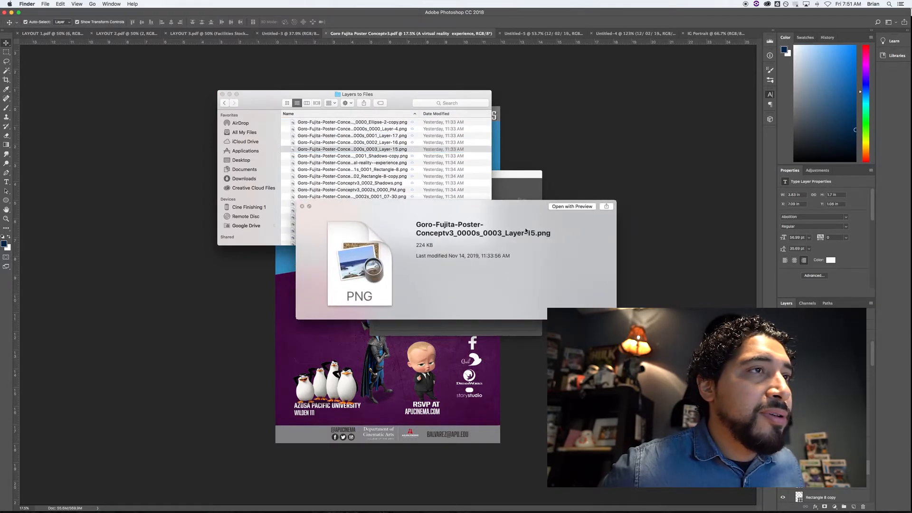
click(559, 212)
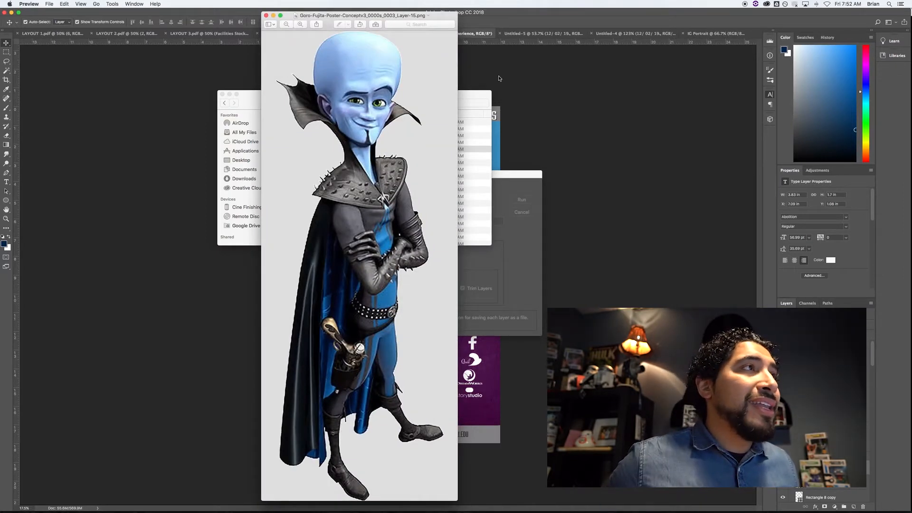
click(266, 15)
Inspect the Rectangle-6-copy-2 PNG further down the folder, then close the folder and cancel the layer export.
scroll(370, 168, down, 3)
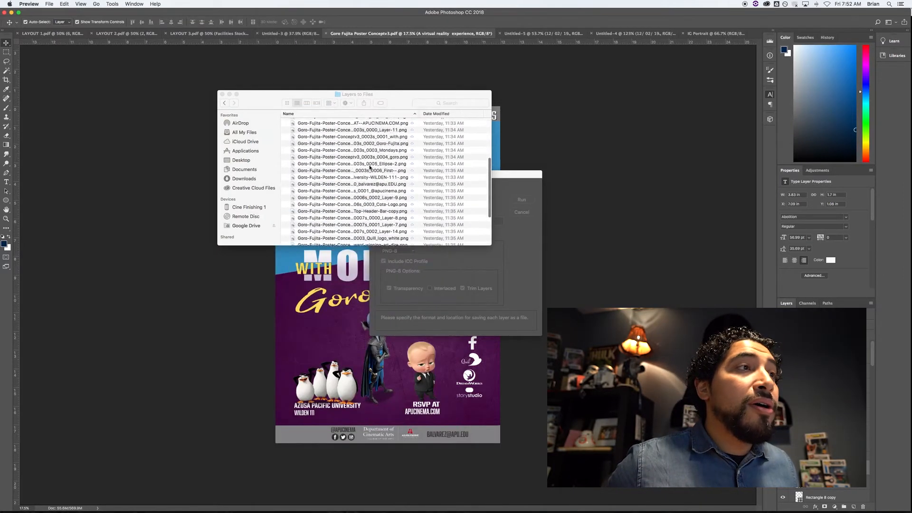
click(410, 188)
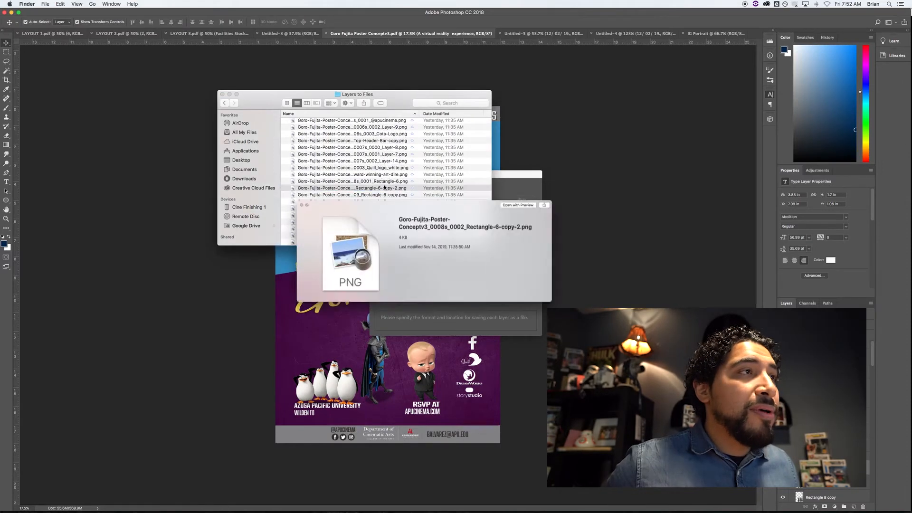
key(space)
key(space)
click(222, 94)
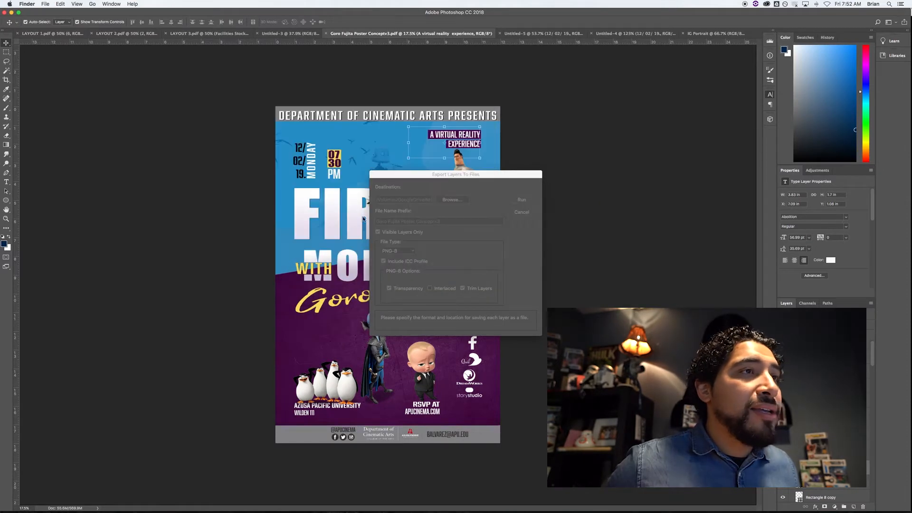
click(522, 212)
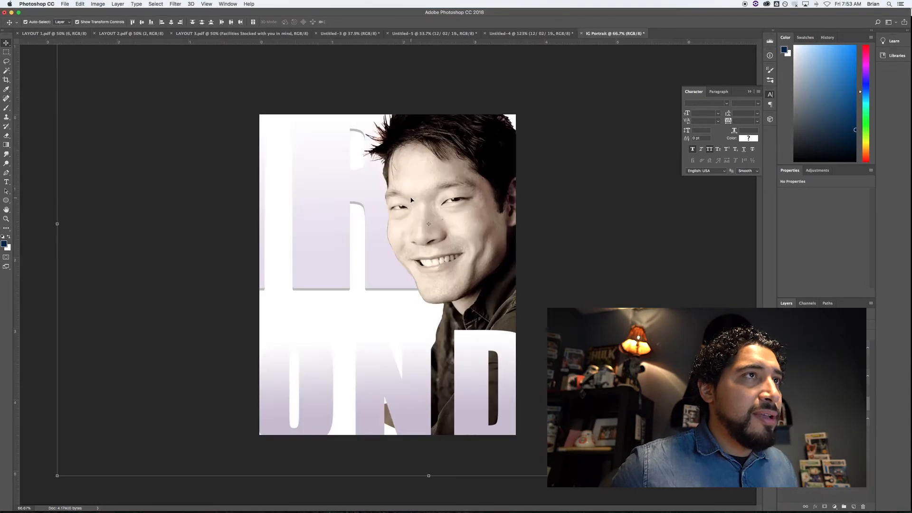
Scale the First Mondays title and portrait layers to about 31% and centre them horizontally on the IG Portrait canvas.
key(super+minus)
key(super+minus)
key(super+minus)
key(super+minus)
key(super+minus)
drag(471, 213, 383, 245)
drag(385, 294, 404, 272)
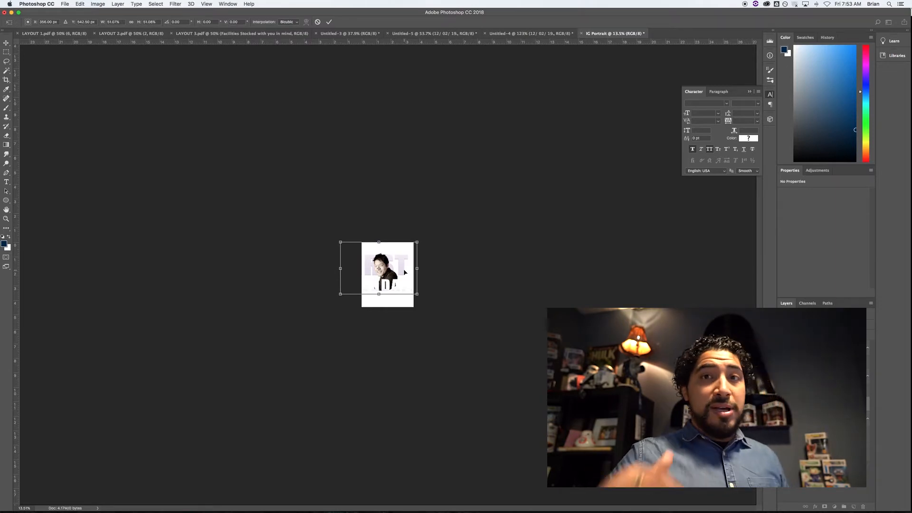
drag(341, 244, 399, 266)
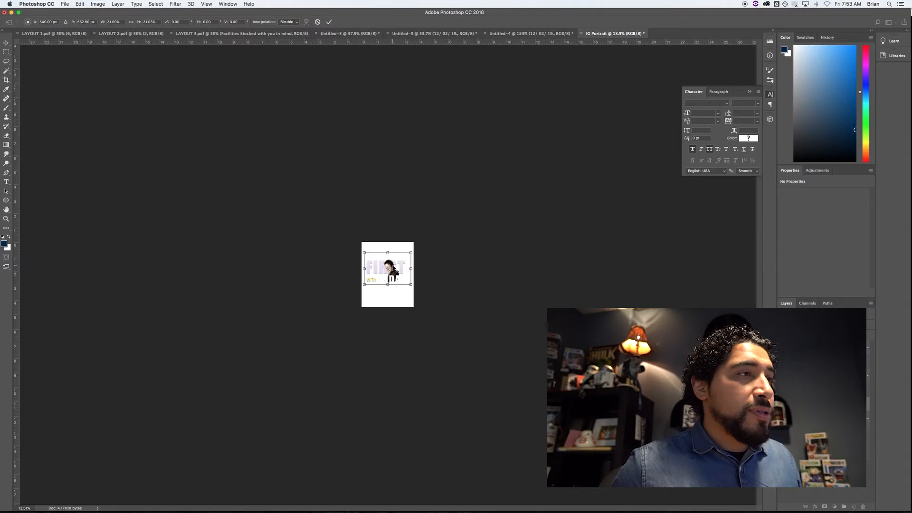
Reduce the title and portrait group to about 28.7%, reposition it in the canvas's upper half, and apply the transform.
scroll(393, 267, up, 8)
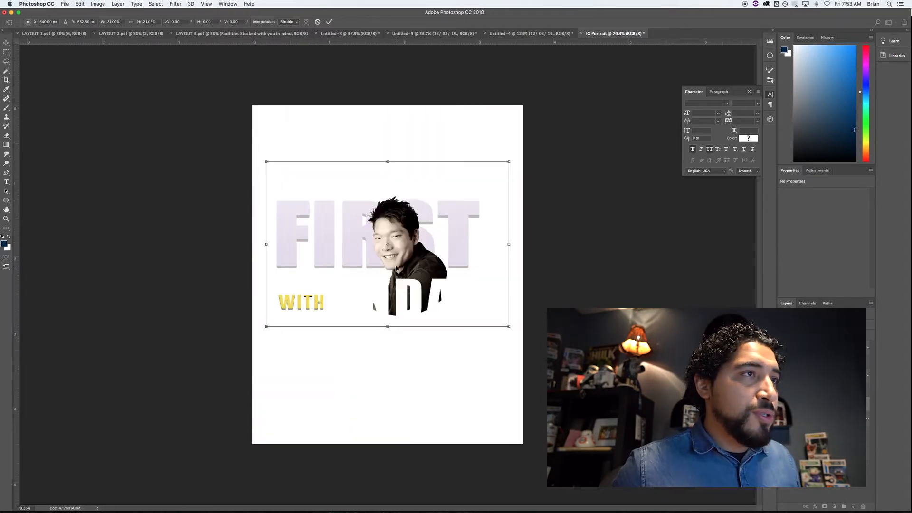
scroll(396, 257, down, 3)
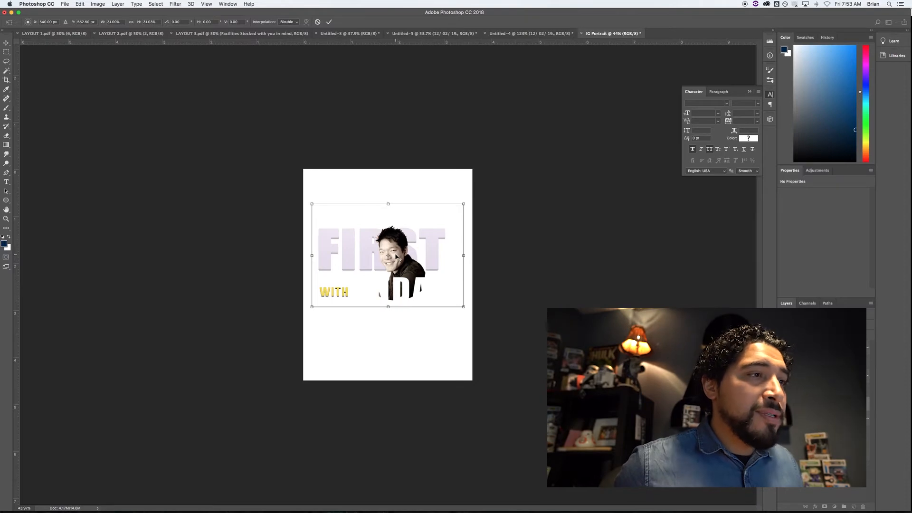
scroll(396, 256, up, 1)
scroll(396, 256, down, 5)
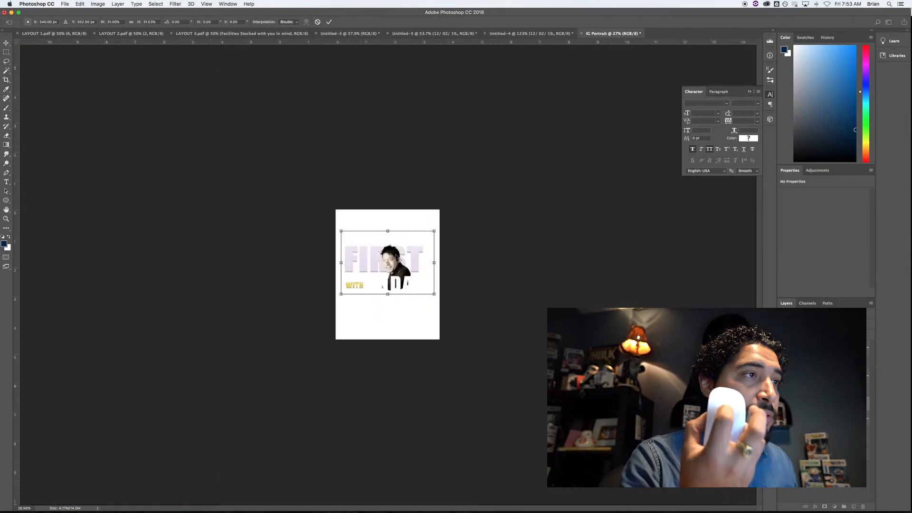
scroll(396, 256, up, 8)
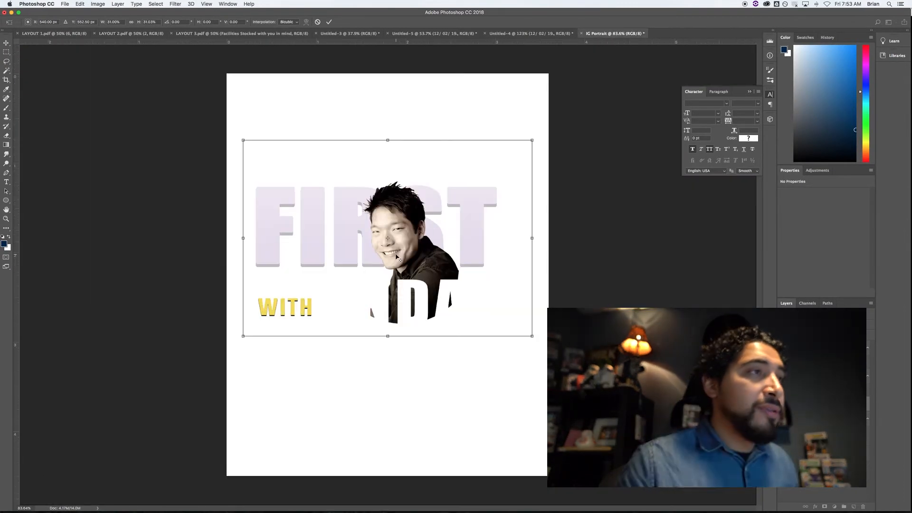
drag(532, 141, 511, 155)
mouse_move(471, 204)
mouse_down()
mouse_move(487, 192)
mouse_move(478, 190)
mouse_up()
key(Return)
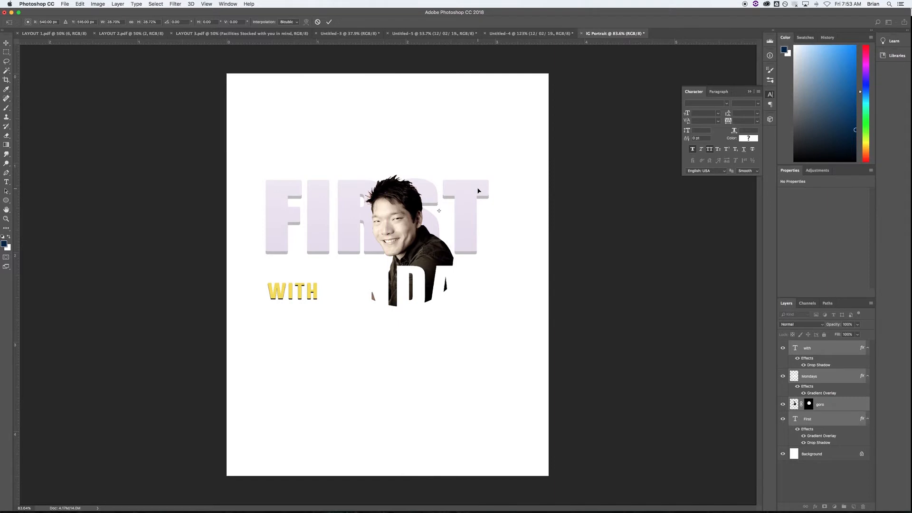
Hide the white Background layer and adjust the blue rectangle over the IG Portrait canvas.
click(782, 456)
click(797, 486)
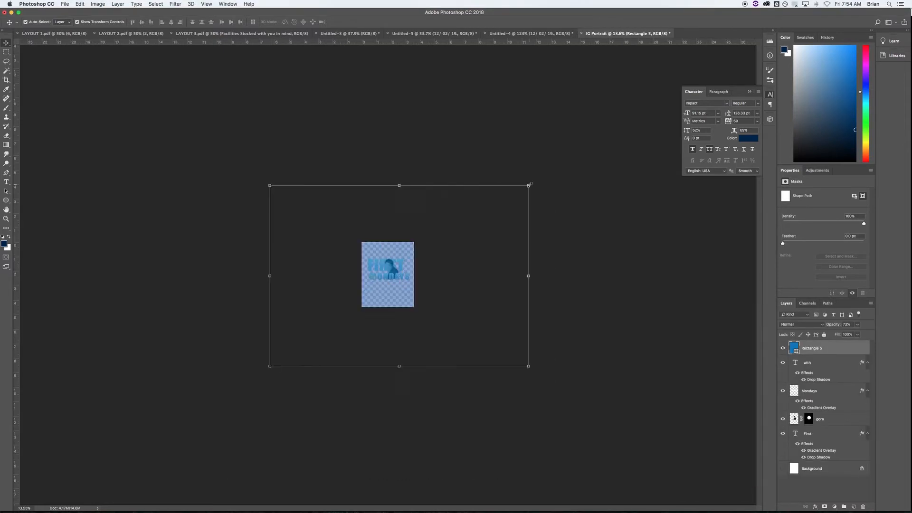
drag(332, 181, 406, 180)
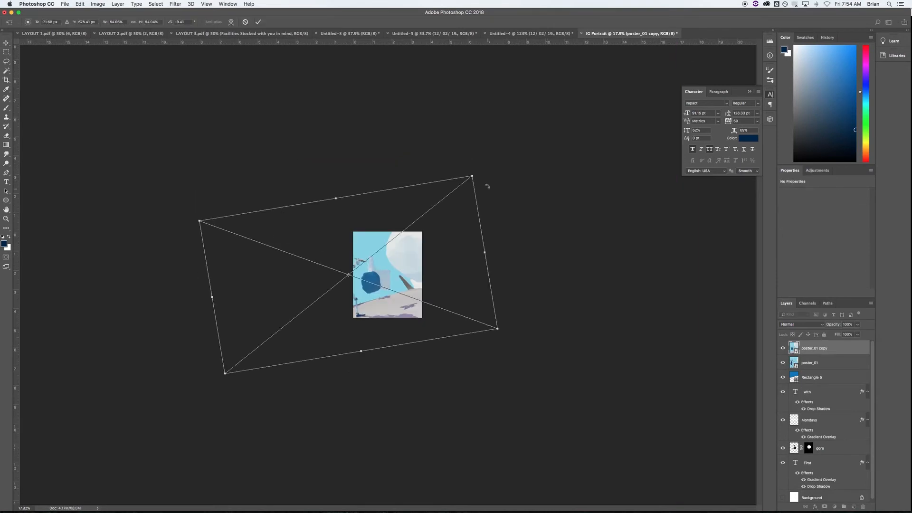
Rotate and scale the blue rectangle and the poster_01 image into a slanted backdrop covering the canvas's upper part.
drag(487, 187, 499, 173)
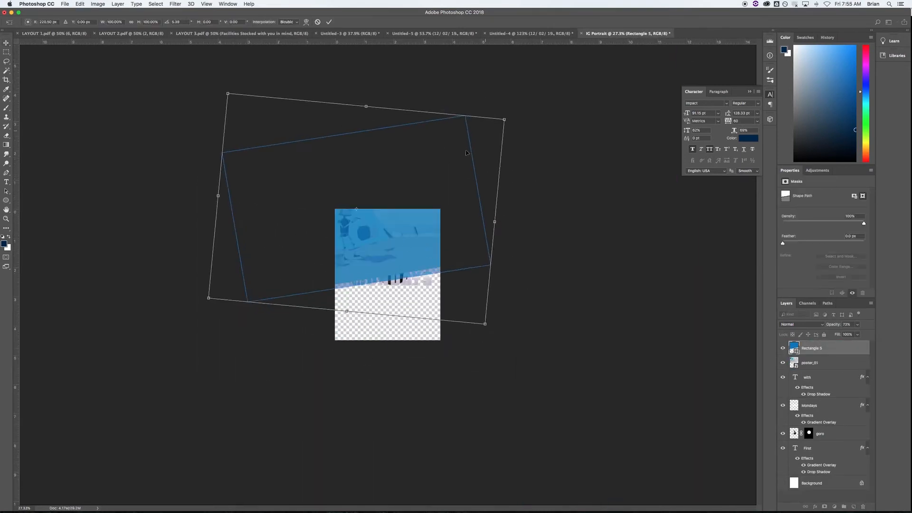
drag(223, 124, 285, 176)
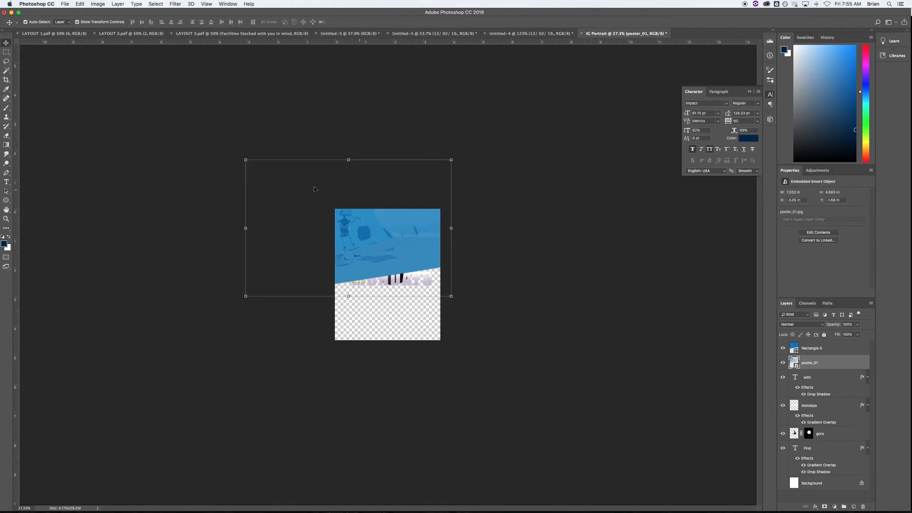
drag(458, 161, 451, 179)
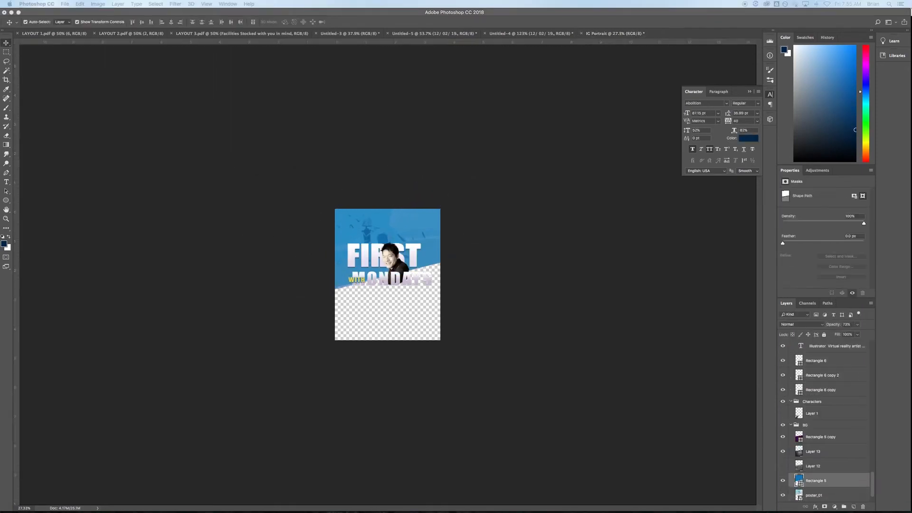
Copy the purple rectangle and the Layer 13 texture from the original poster's BG group into the IG Portrait document.
click(820, 437)
super+click(813, 451)
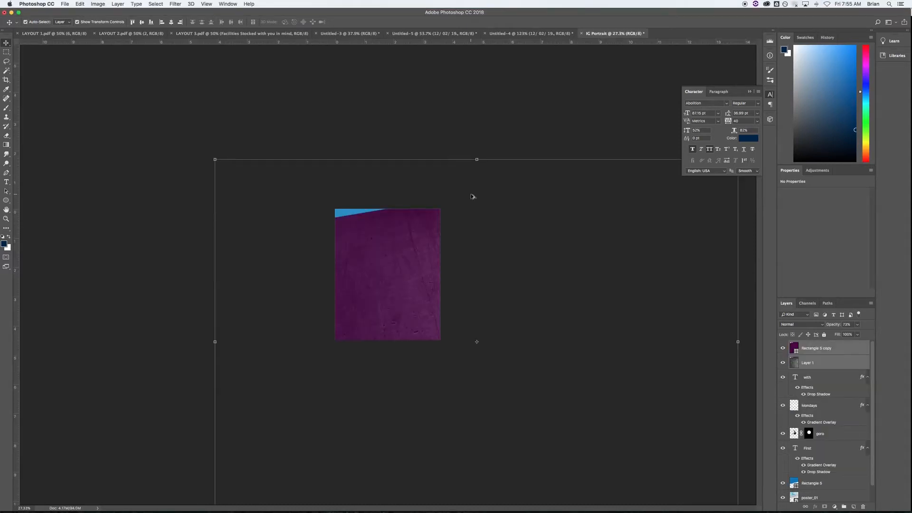
key(super+minus)
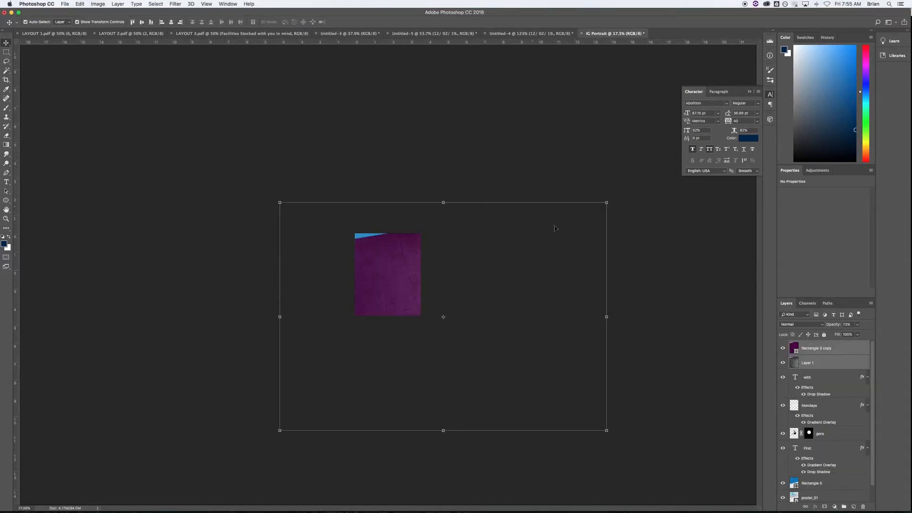
Scale the purple rectangle and texture to about 52%, rotate them about -3.6°, and place them over the canvas's lower half.
drag(611, 206, 428, 294)
drag(449, 256, 441, 251)
drag(398, 295, 399, 297)
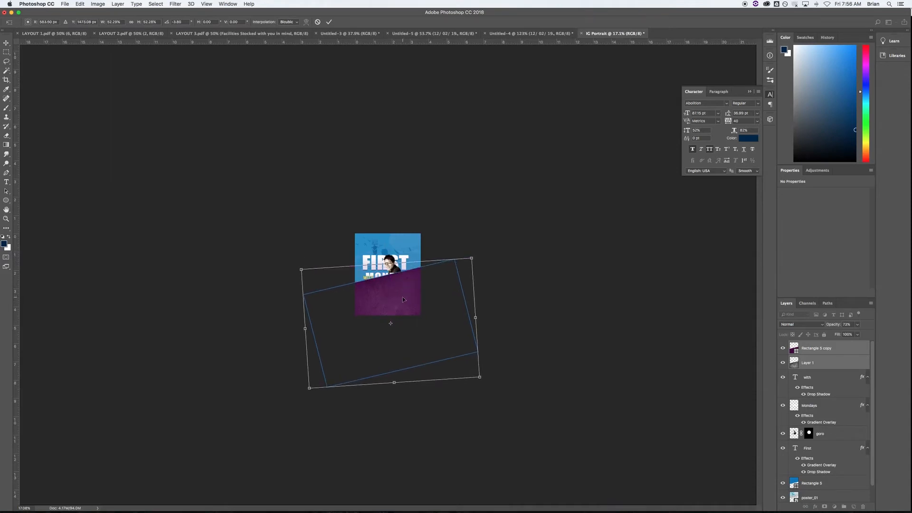
key(Return)
click(533, 255)
scroll(448, 279, up, 5)
scroll(446, 278, up, 2)
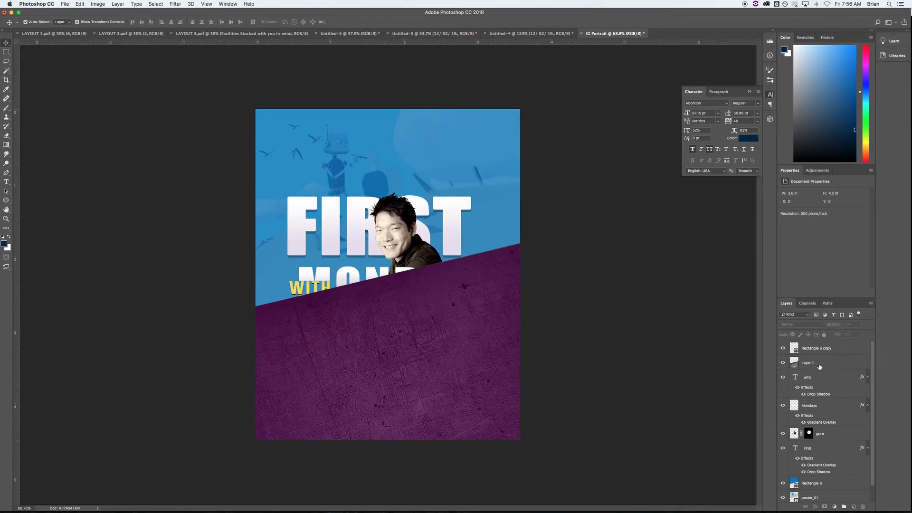
Reorder the layers so the purple rectangle and texture sit beneath the FIRST text, with the portrait between FIRST and MONDAYS.
click(810, 351)
shift+click(814, 363)
drag(814, 364, 805, 445)
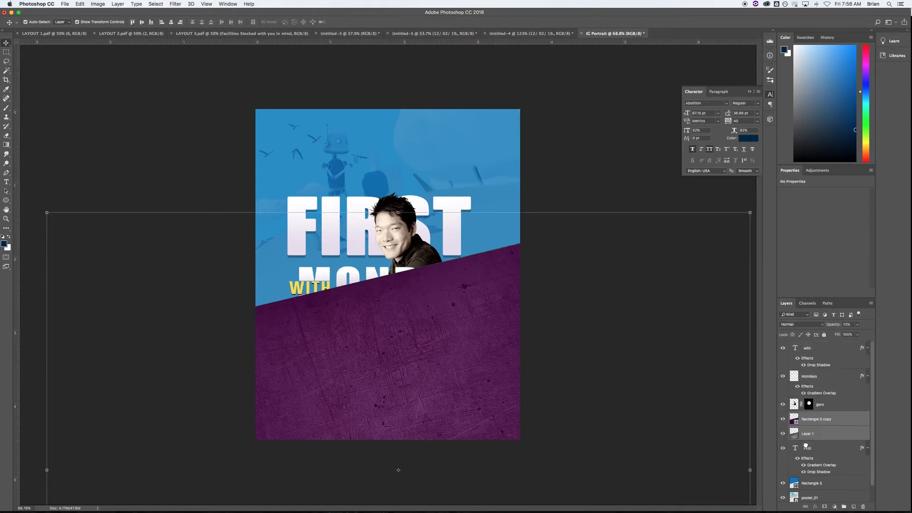
click(667, 415)
drag(821, 405, 823, 398)
click(662, 315)
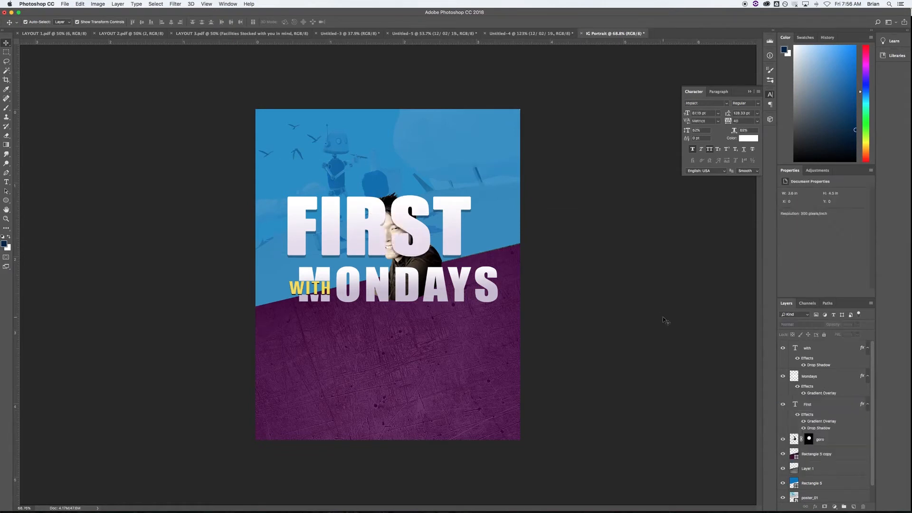
drag(803, 438, 811, 400)
click(665, 328)
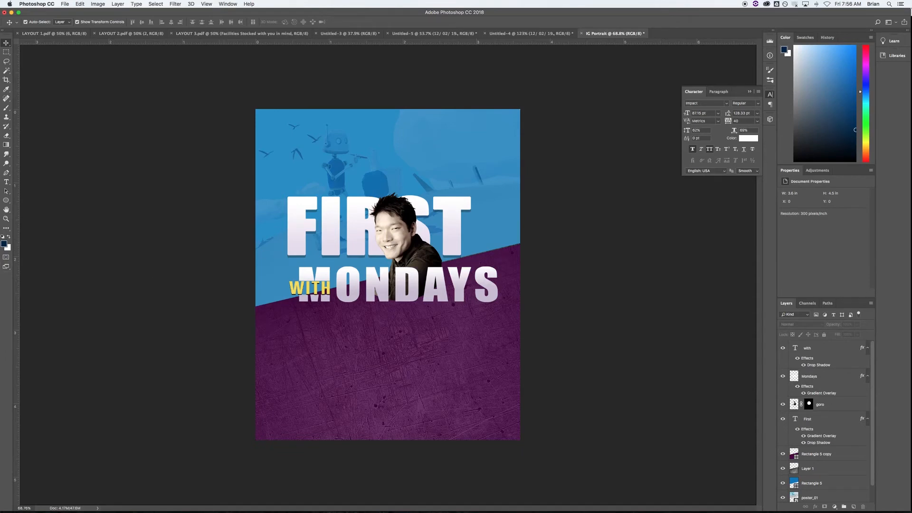
Copy the yellow script name text from the original poster, scale it to about 30%, and place it below MONDAYS.
click(384, 307)
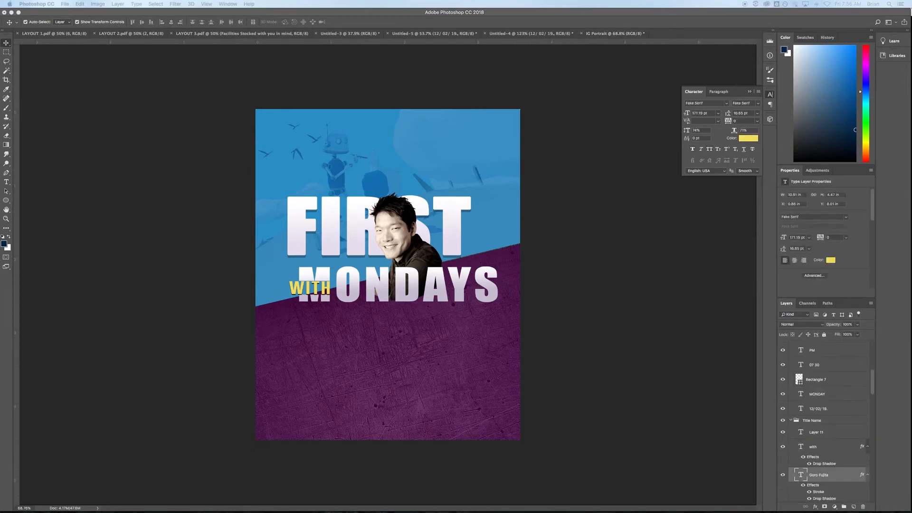
drag(645, 187, 328, 315)
drag(292, 370, 556, 311)
drag(592, 258, 406, 311)
drag(366, 367, 505, 327)
drag(554, 291, 487, 318)
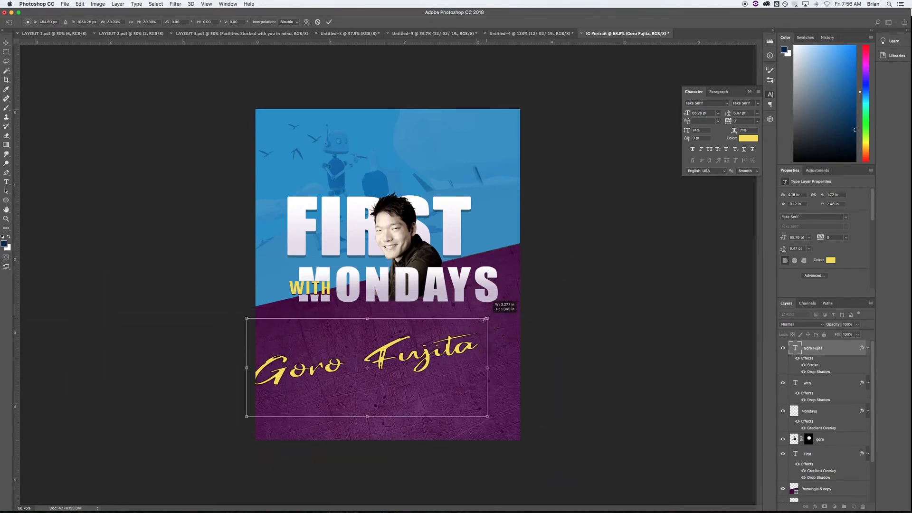
drag(459, 347, 479, 323)
key(Return)
click(600, 322)
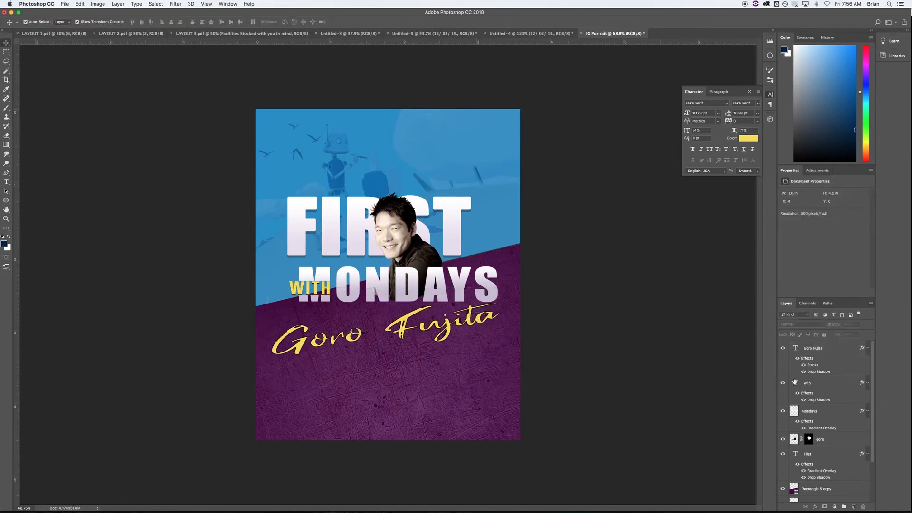
Adjust the title group's placement and nudge the yellow script name up until it overlaps the bottom of MONDAYS.
click(817, 352)
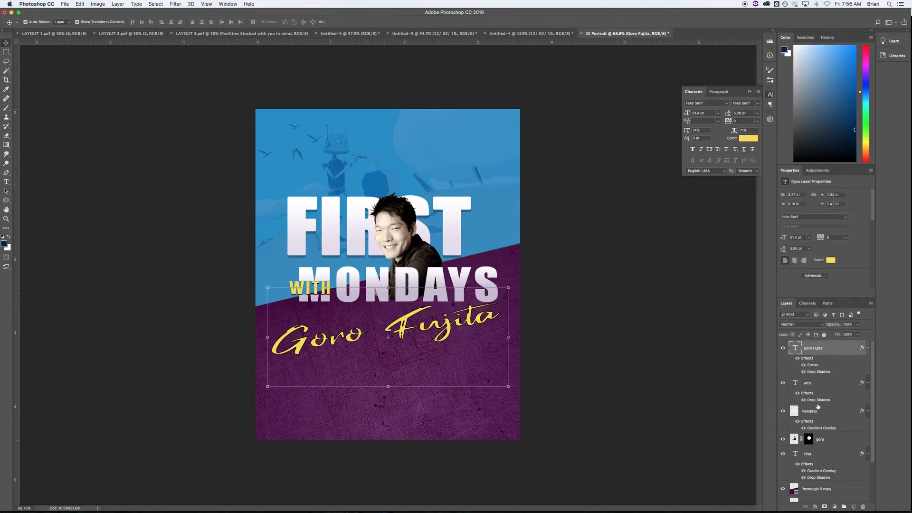
shift+click(820, 417)
shift+click(826, 435)
drag(438, 233, 454, 233)
shift+click(454, 231)
click(537, 266)
drag(469, 319, 478, 308)
click(578, 300)
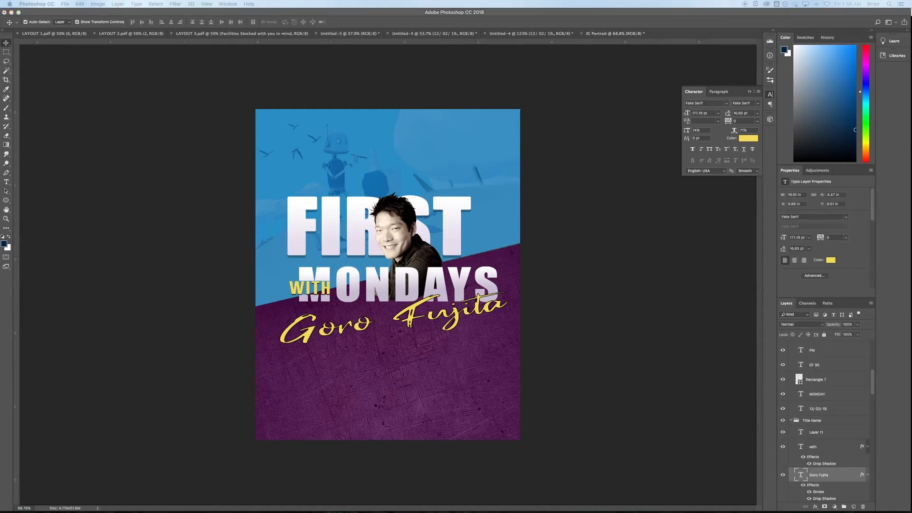
Add the original poster's cartoon characters scaled down, with the caped figure and suited baby at the lower left and penguins atop FIRST.
drag(266, 311, 418, 371)
drag(472, 284, 320, 366)
key(Return)
drag(266, 333, 465, 342)
drag(408, 202, 469, 324)
key(Return)
drag(365, 390, 465, 172)
key(Return)
Place the yellow-barred Illustrator, Virtual Reality Artist and Emmy Award Winning Art Director lines in the canvas's lower-right corner.
drag(485, 361, 479, 369)
click(825, 385)
shift+click(818, 427)
scroll(819, 427, up, 3)
drag(266, 333, 243, 355)
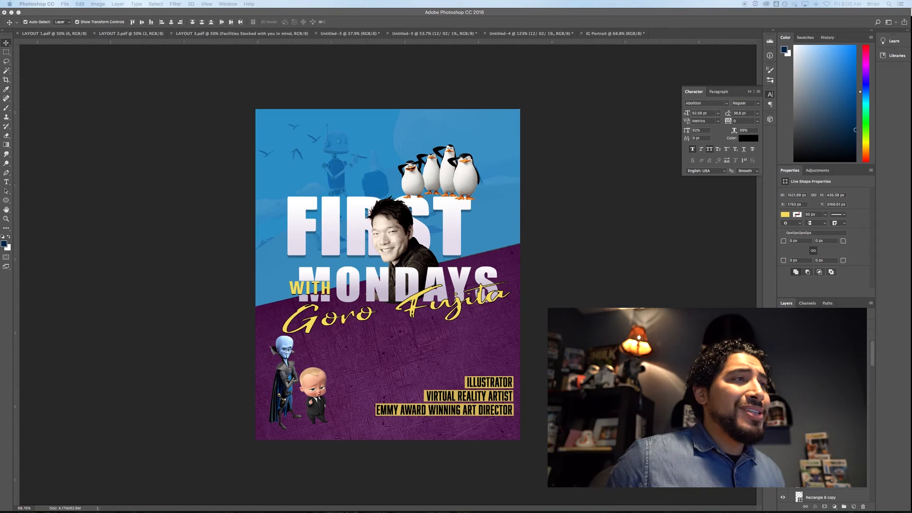
Compare the layout with the original poster and look through the exported PNG layers in Finder's Layers to Files folder.
drag(1, 46, 150, 48)
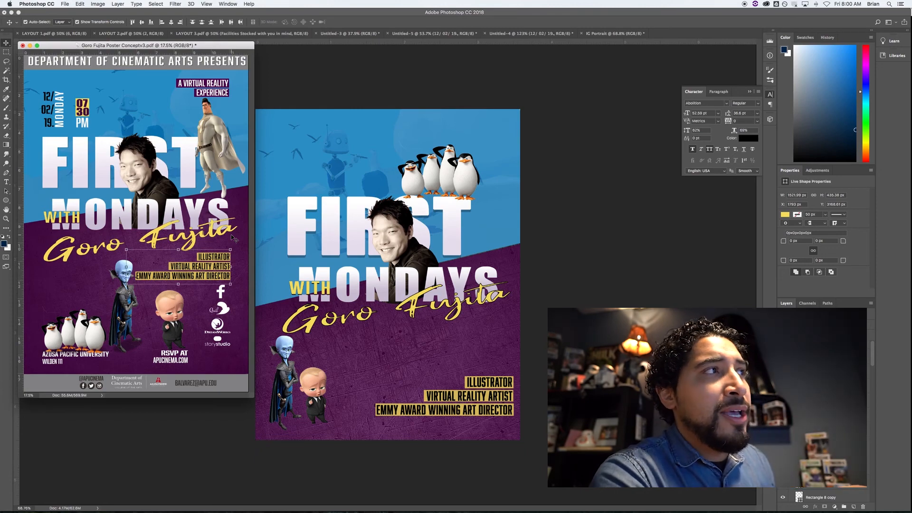
key(super+Tab)
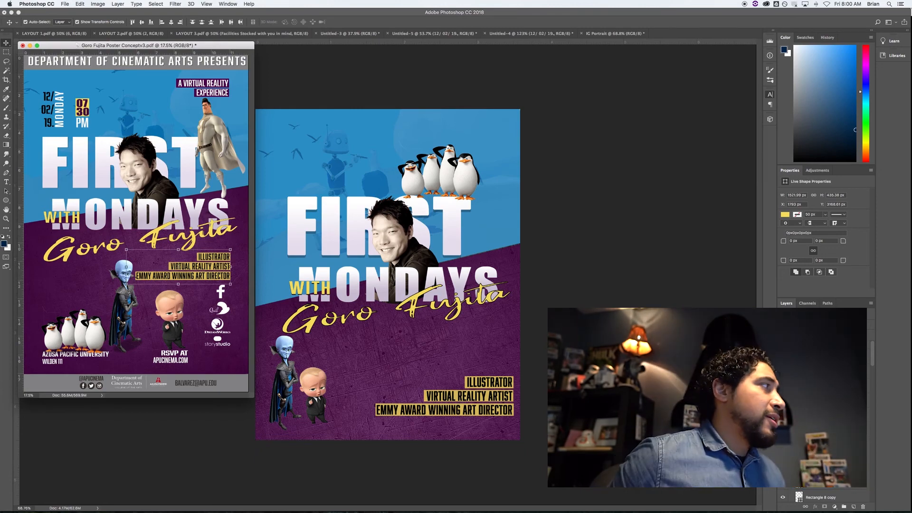
scroll(414, 147, down, 5)
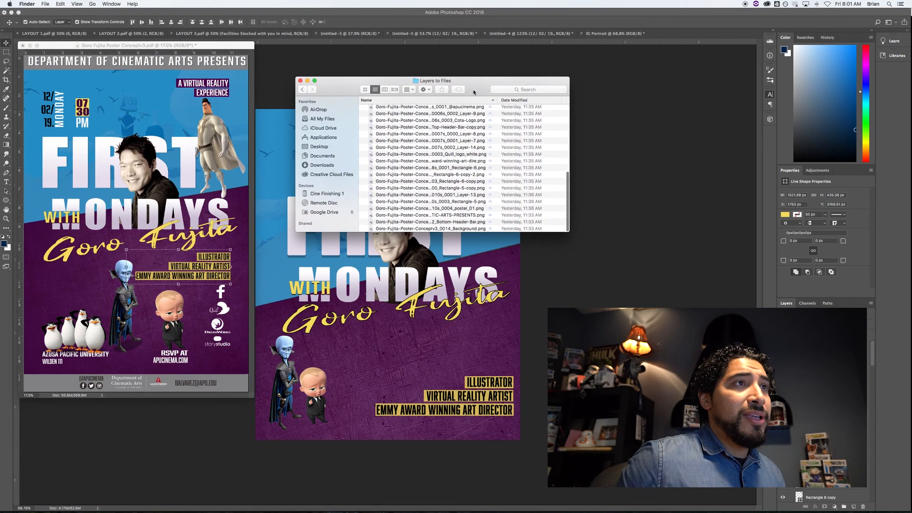
key(super+Tab)
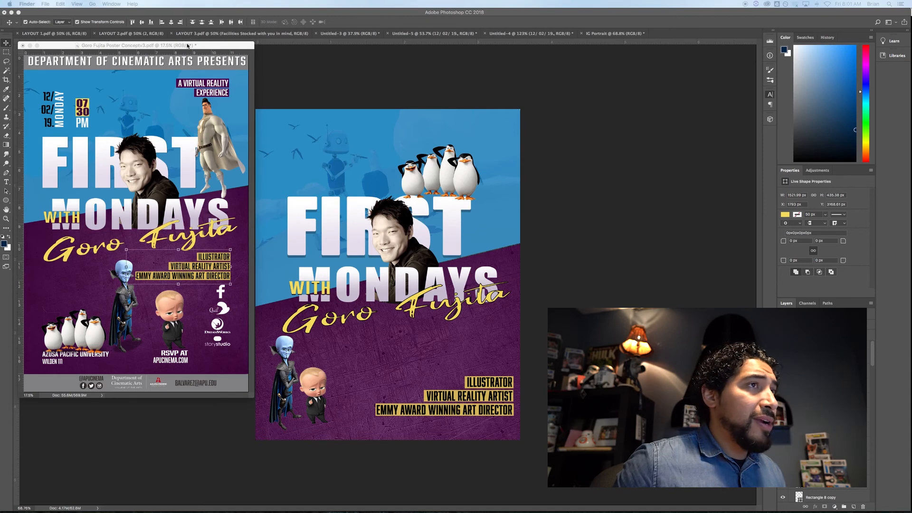
click(203, 44)
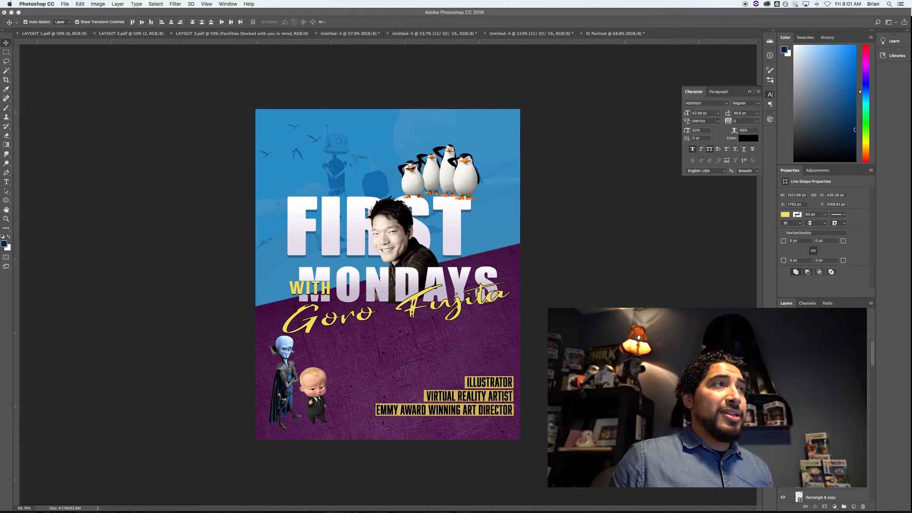